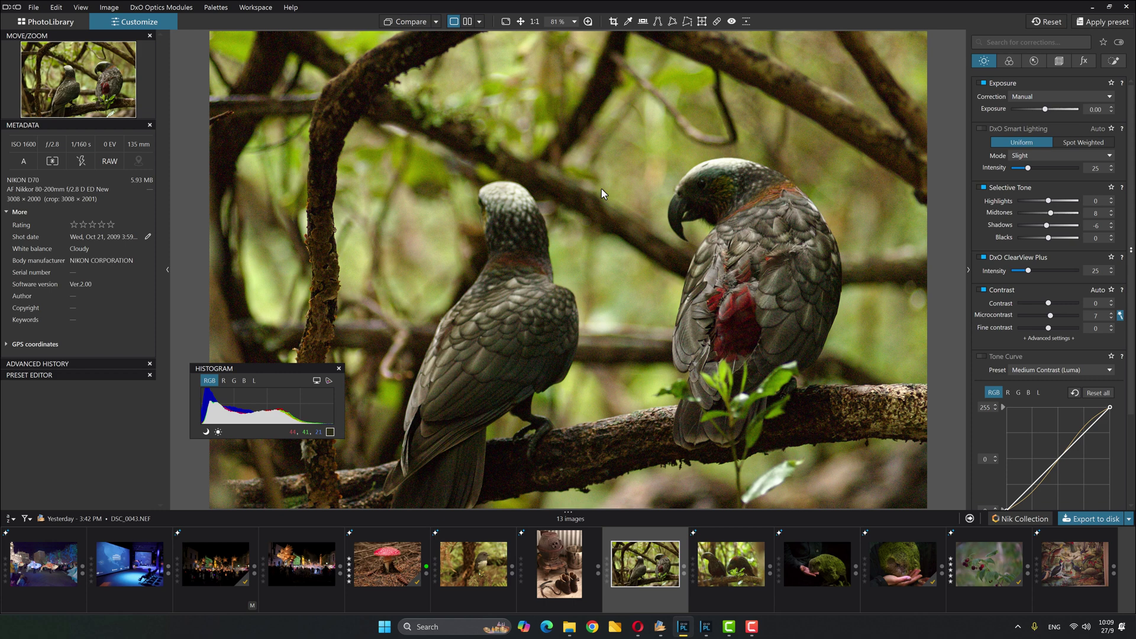
Step: Zoom the kaka photo to 200 % and pan to the red underwing feathers of the right parrot
click(572, 22)
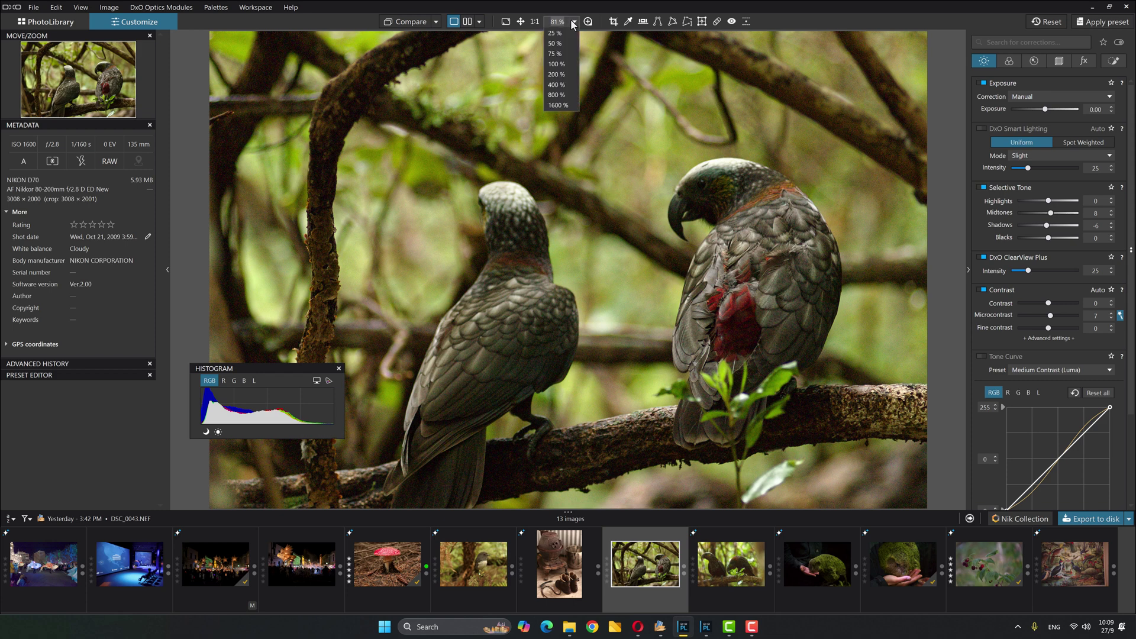
click(557, 74)
drag(842, 380, 474, 218)
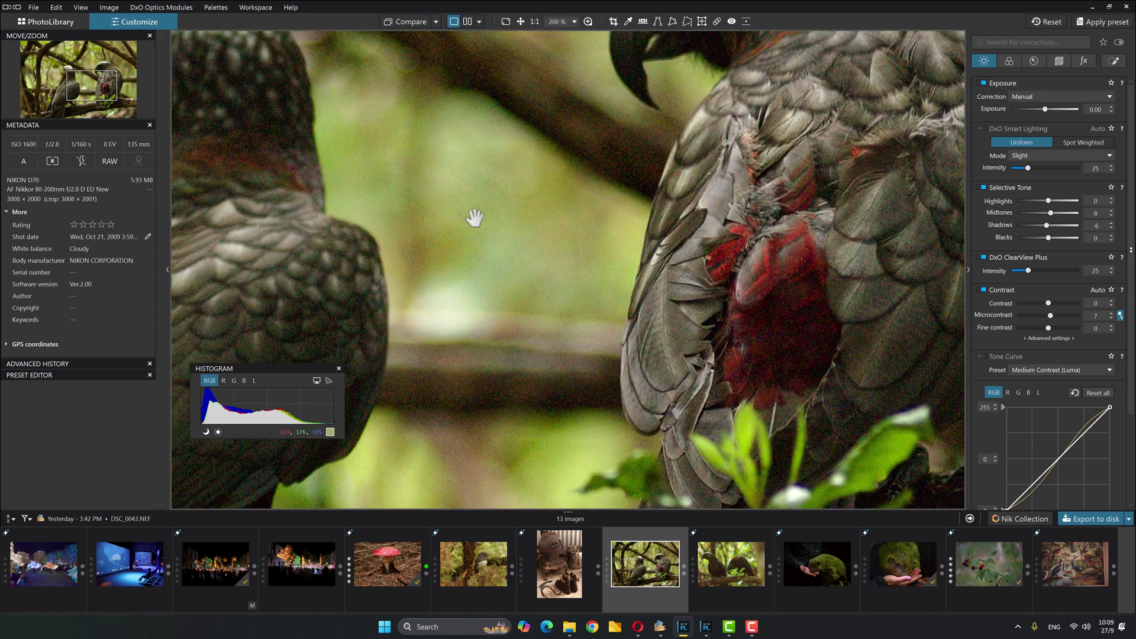
drag(696, 368, 588, 256)
drag(737, 324, 626, 299)
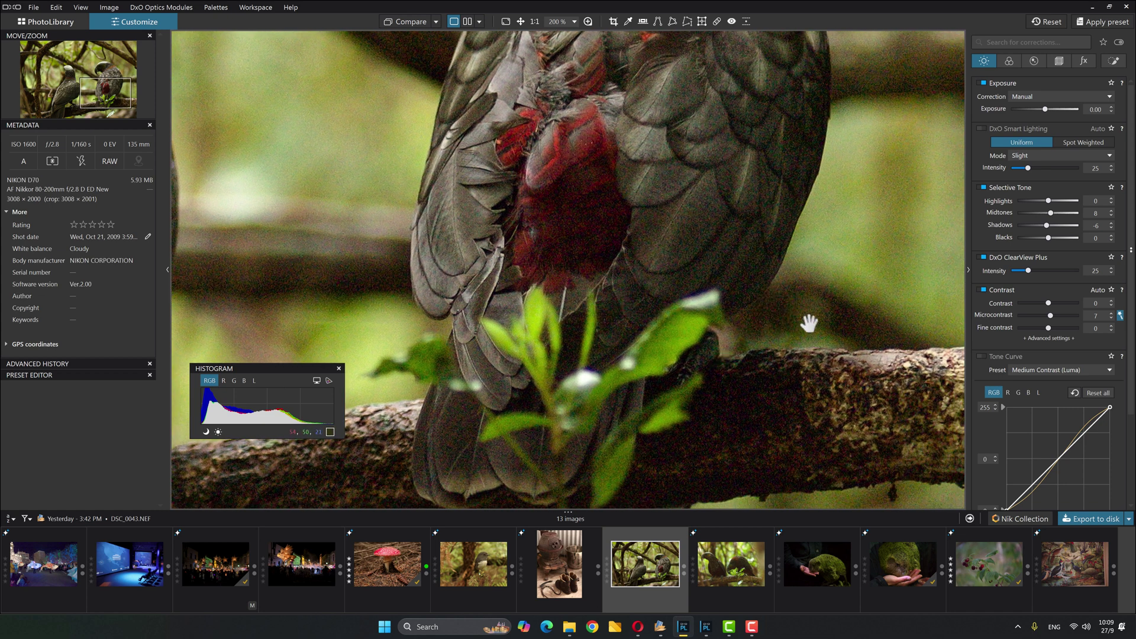
mouse_move(586, 195)
mouse_down()
mouse_move(625, 282)
mouse_move(623, 353)
mouse_move(598, 291)
mouse_move(595, 340)
mouse_move(581, 172)
mouse_move(598, 198)
mouse_up()
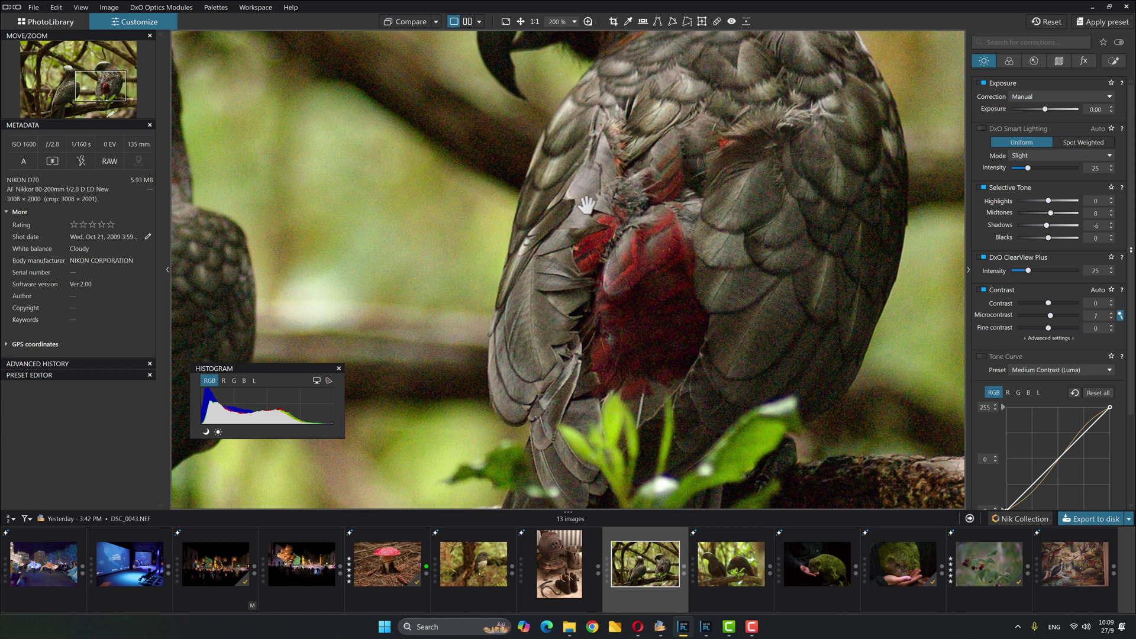
drag(586, 205, 539, 180)
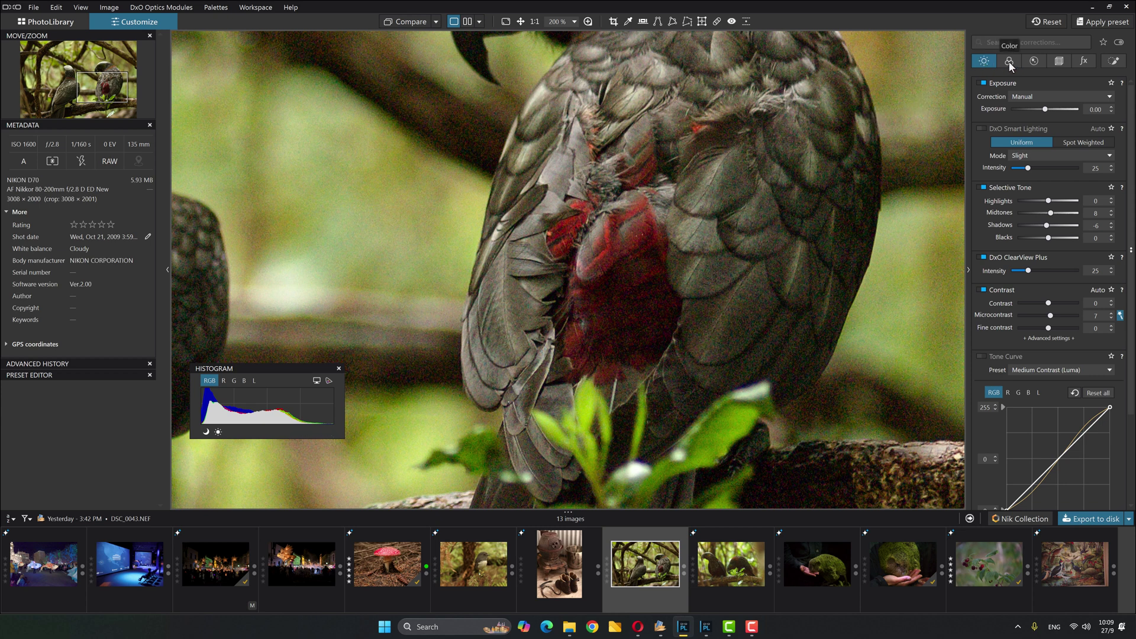
Step: Enable DxO Denoising Technologies in the Detail palette and recenter the 200 % view on the parrot's body
click(1033, 61)
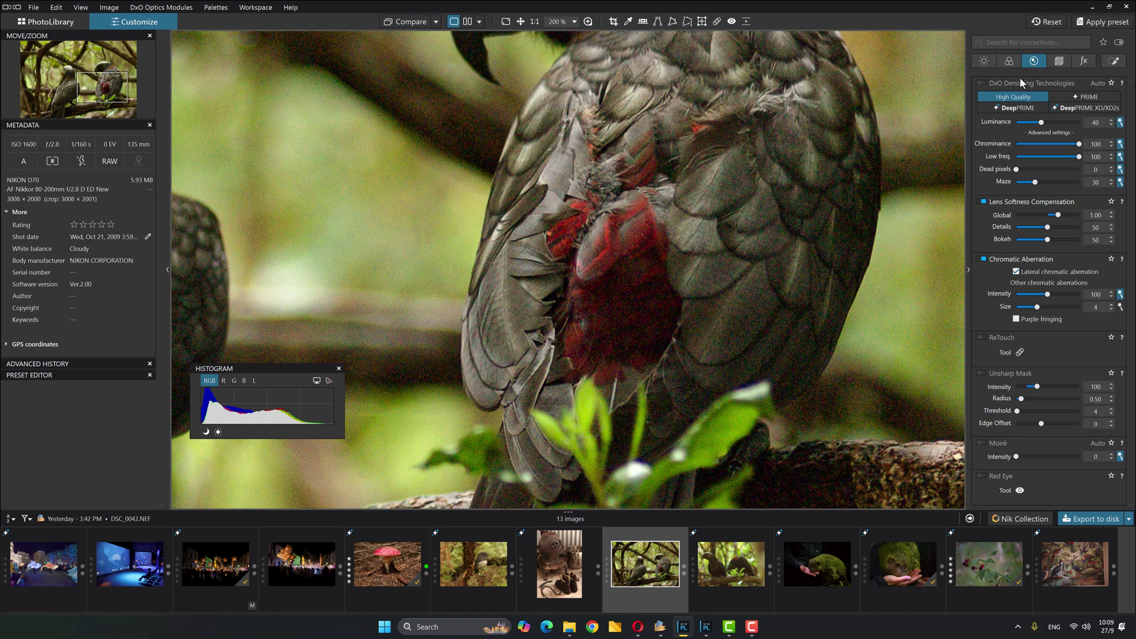
click(981, 82)
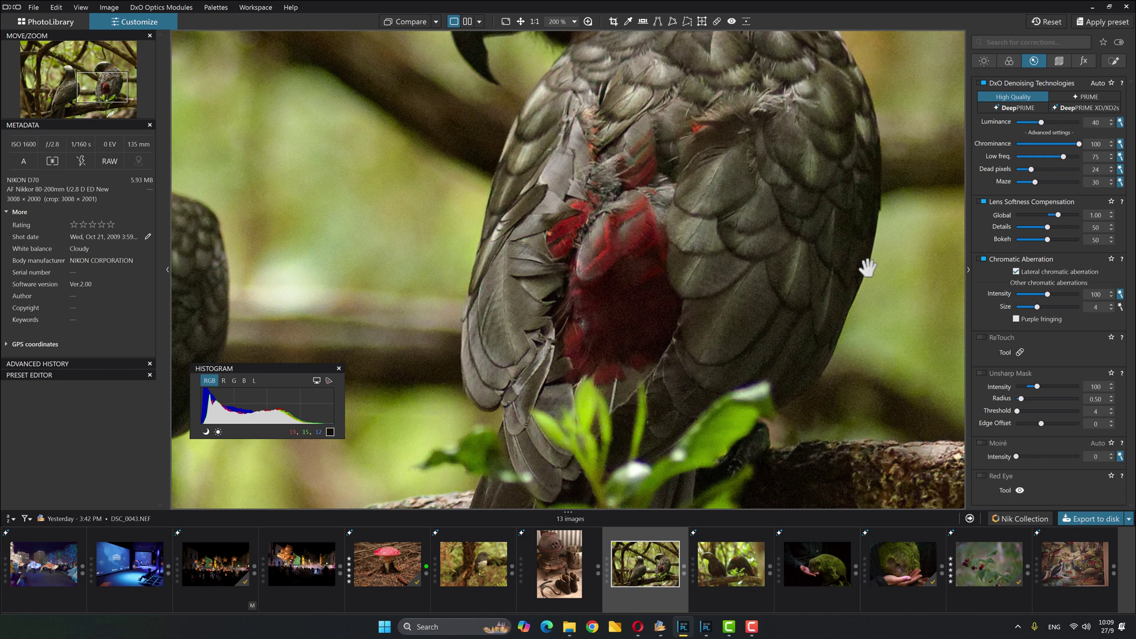
drag(873, 279, 811, 258)
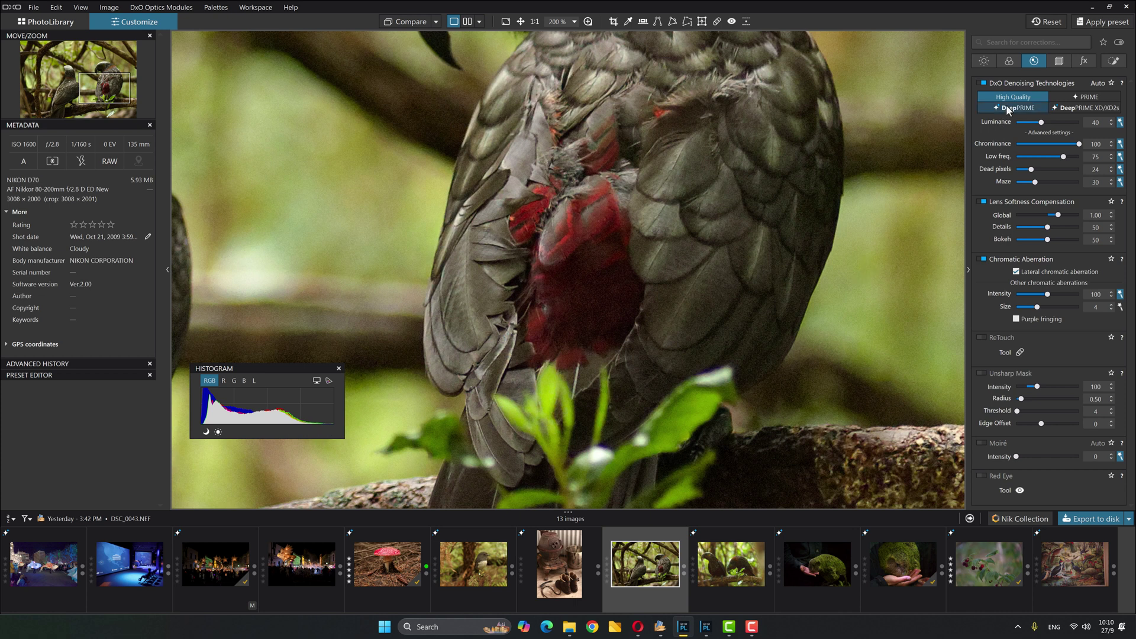
Step: Switch denoising to DeepPRIME XD/XD2s and turn on the magnifying loupe
click(1072, 109)
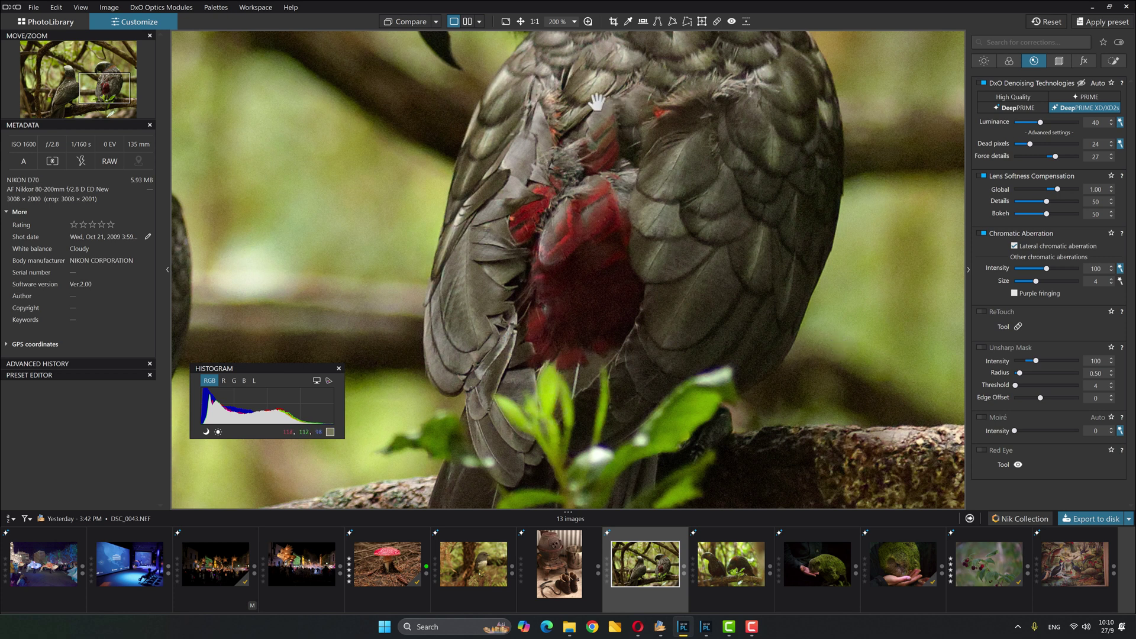
click(588, 22)
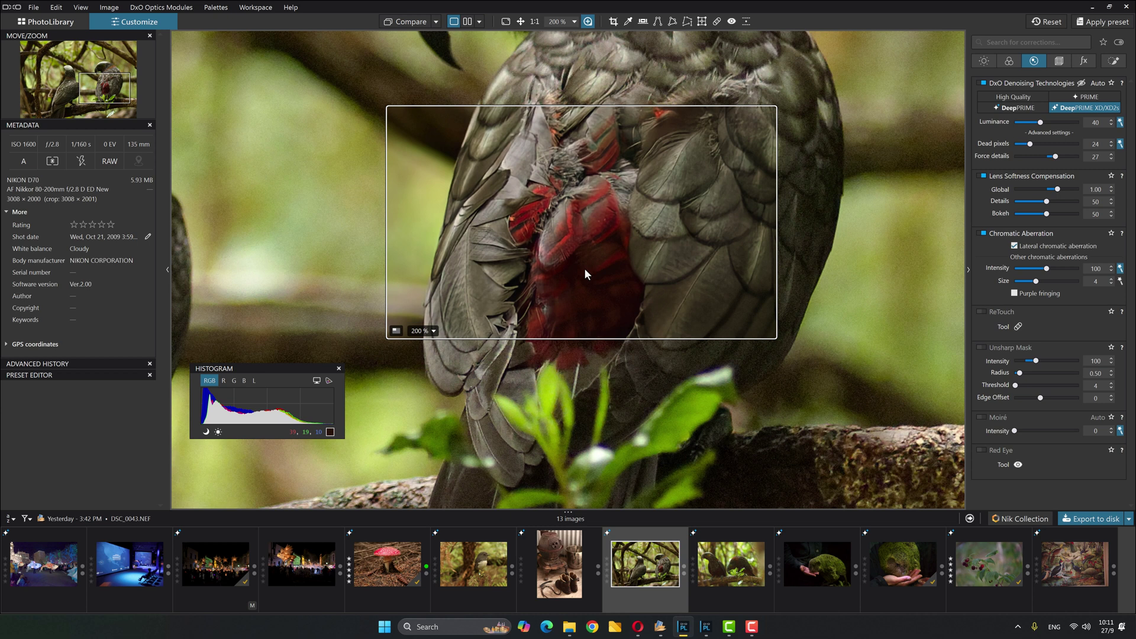
click(394, 331)
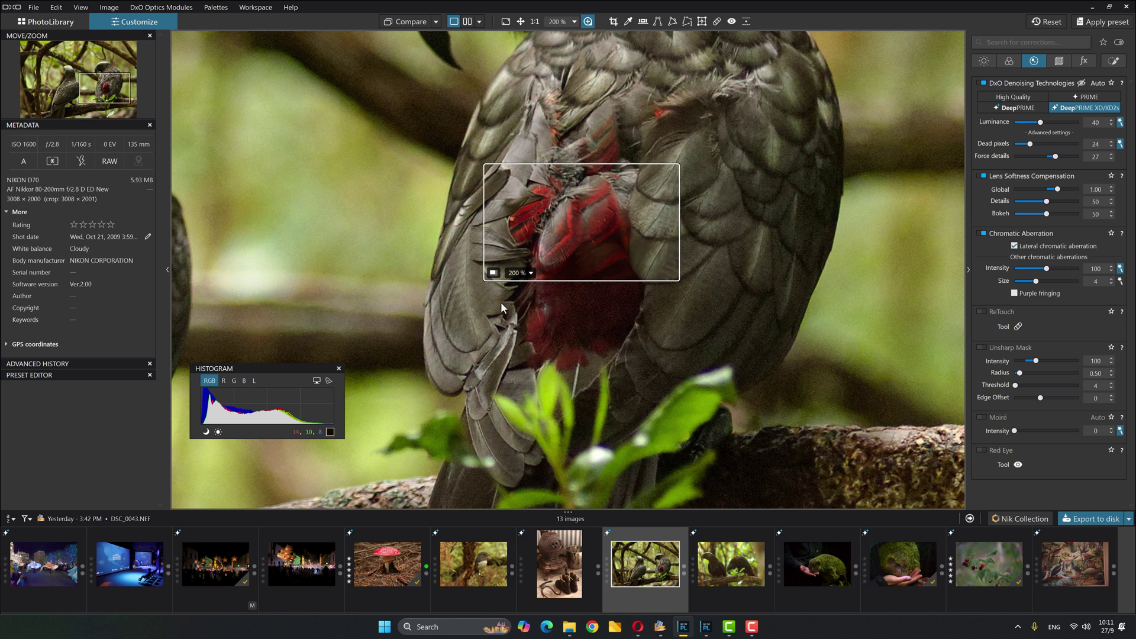
click(493, 273)
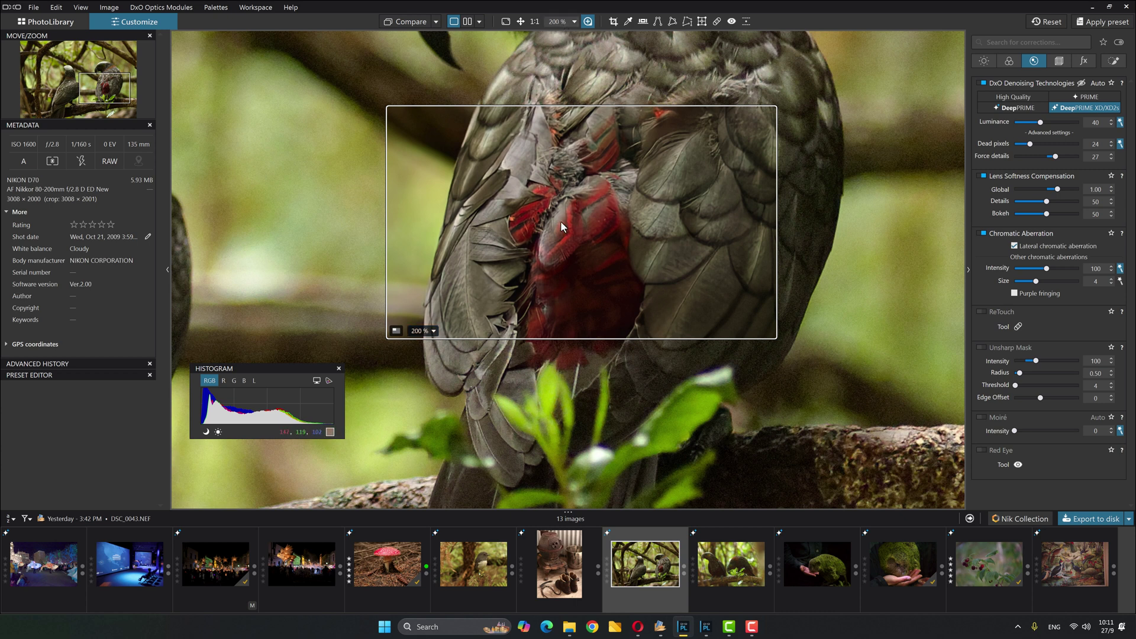
drag(561, 223, 498, 221)
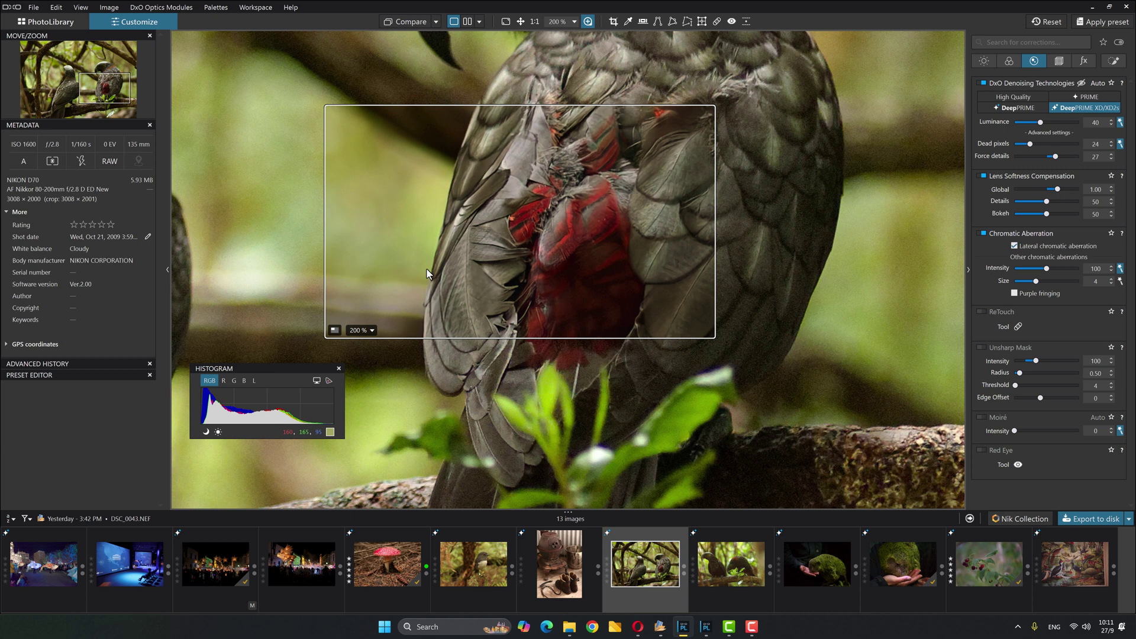
drag(427, 266, 660, 361)
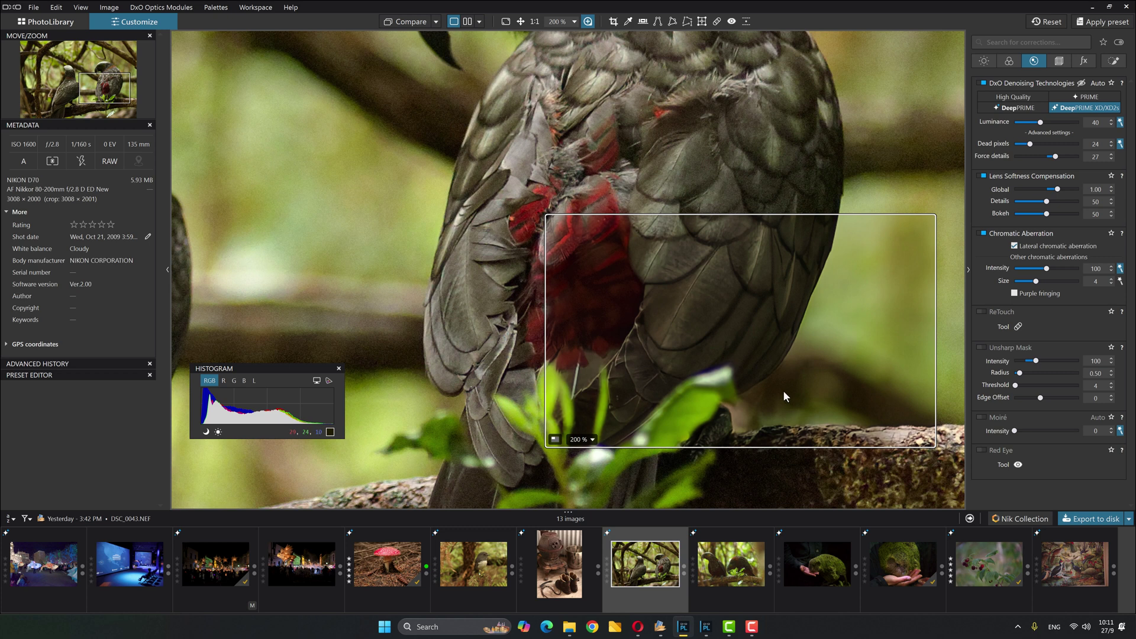
drag(784, 390, 778, 393)
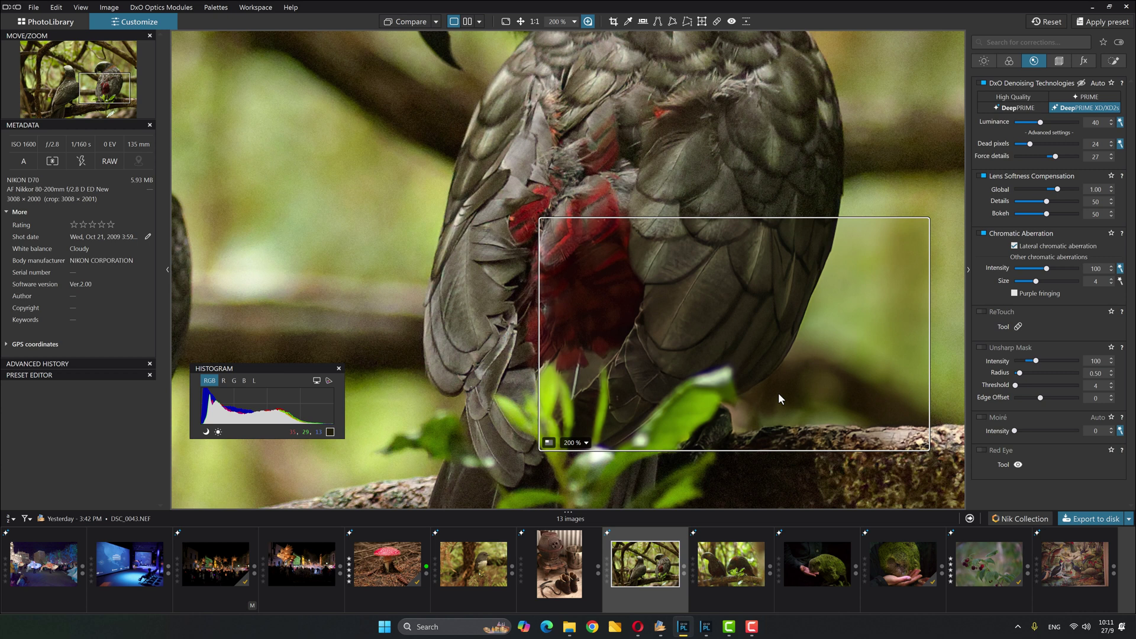
drag(778, 393, 652, 331)
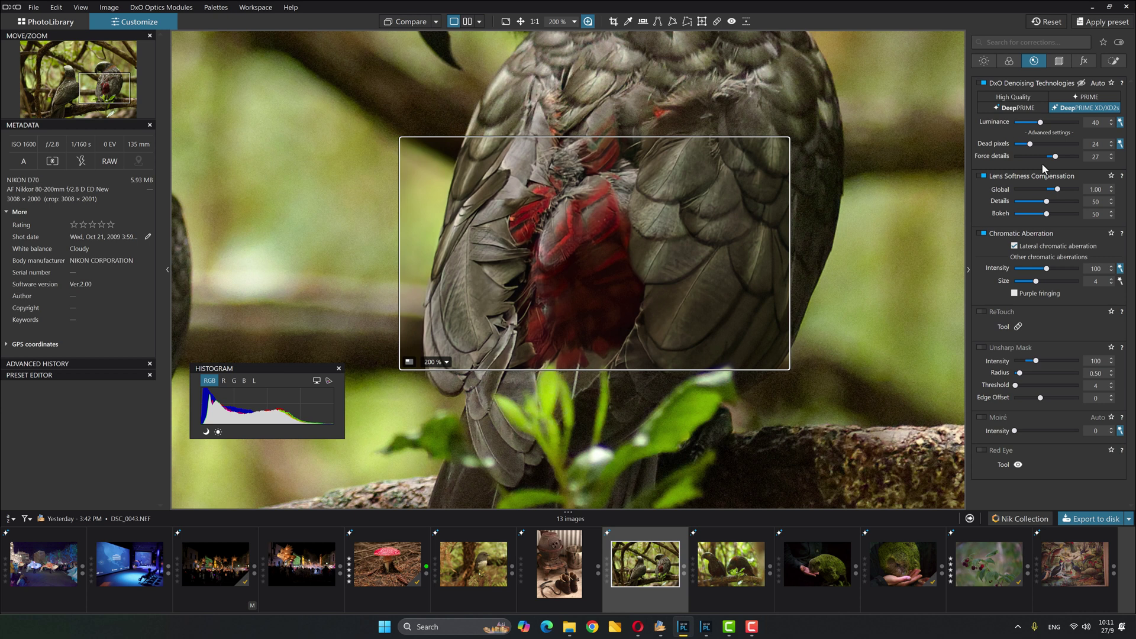
Step: Reset Force details to 0, try Luminance at 0 and 100, then restore its Auto value of 40
double_click(1055, 156)
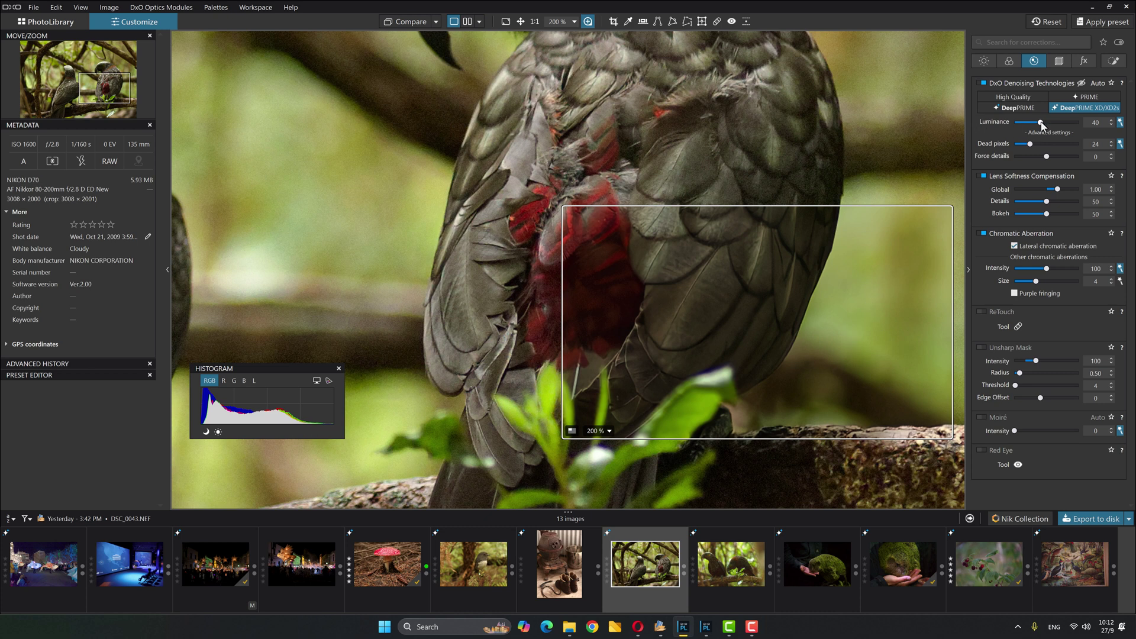
drag(1042, 122, 1006, 125)
drag(1074, 124, 1078, 126)
click(1120, 122)
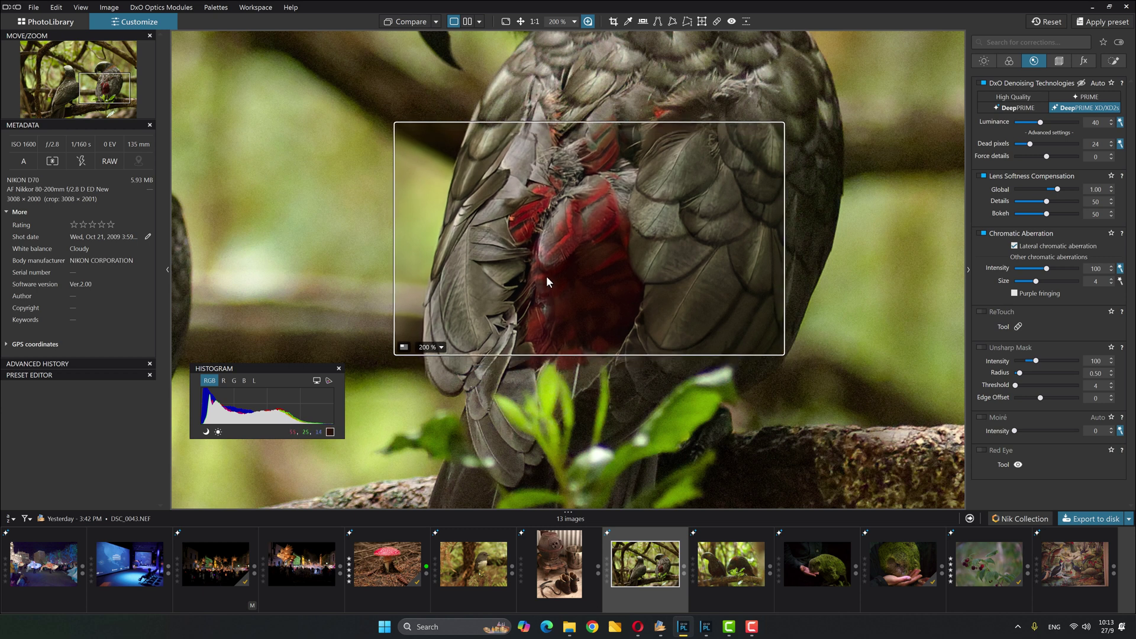
Step: Set both the main view and the loupe to 400 % and position the loupe over the wing edge
click(573, 19)
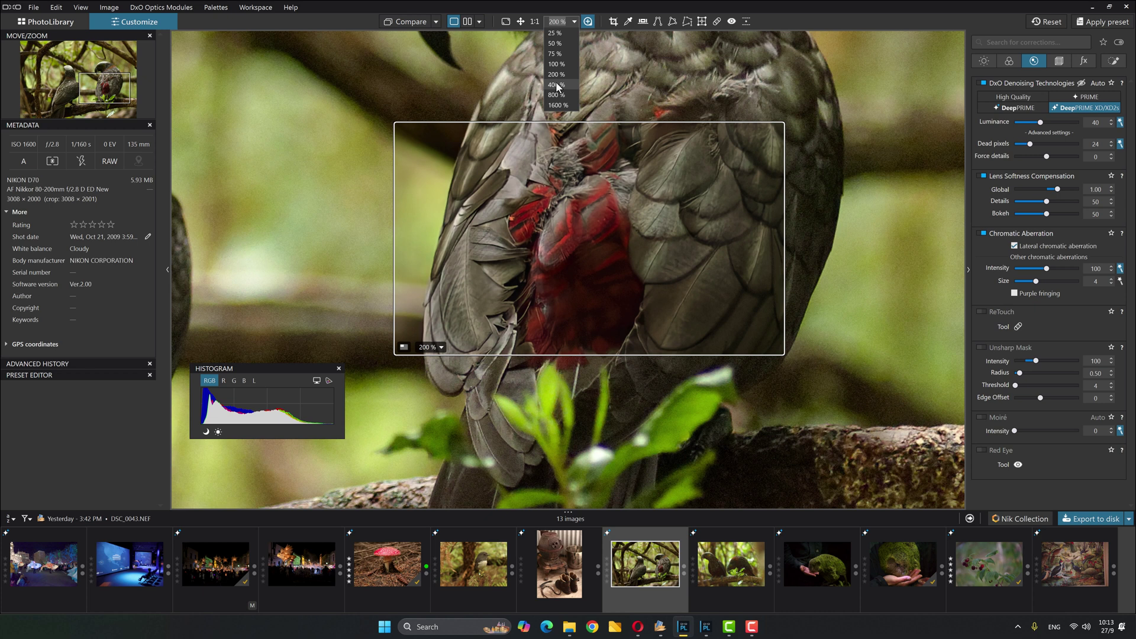
click(557, 63)
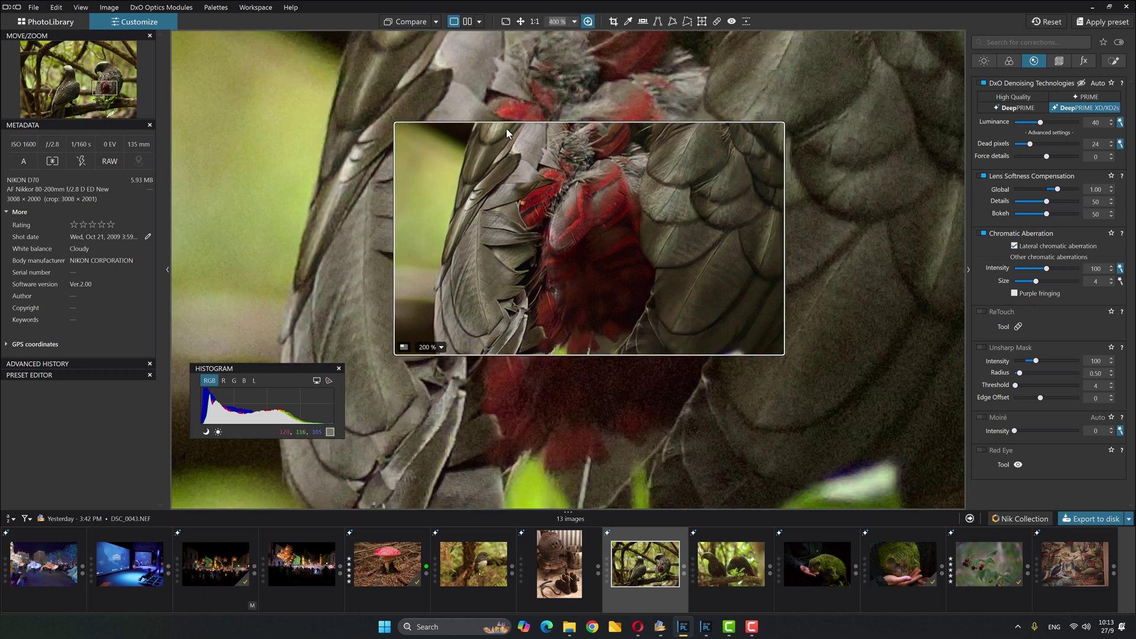
click(430, 347)
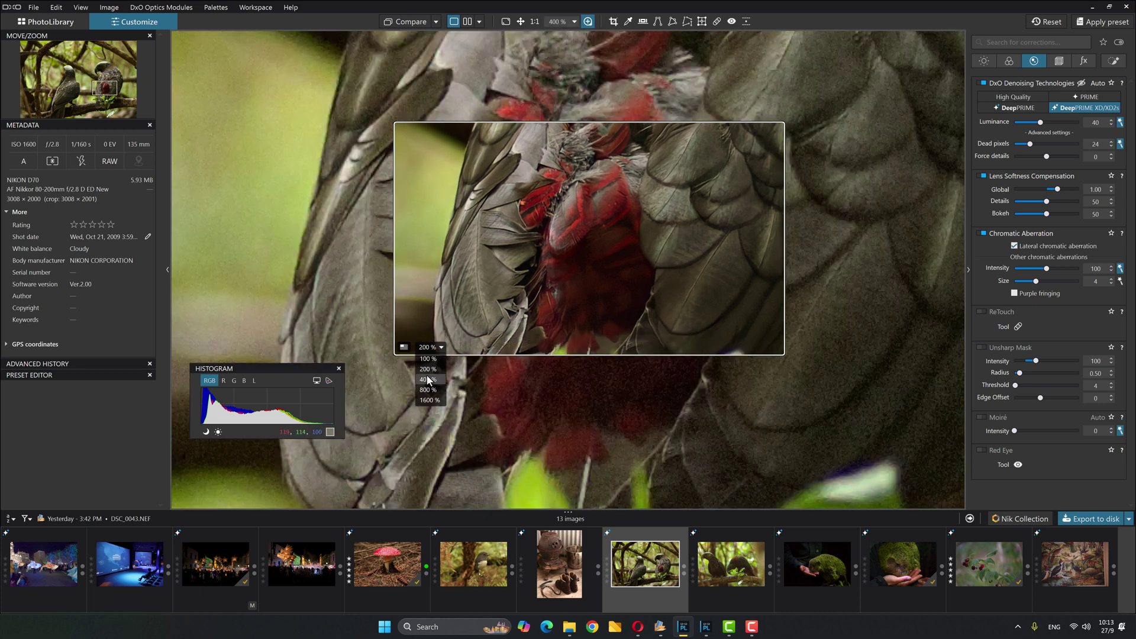
click(427, 375)
drag(606, 321, 561, 293)
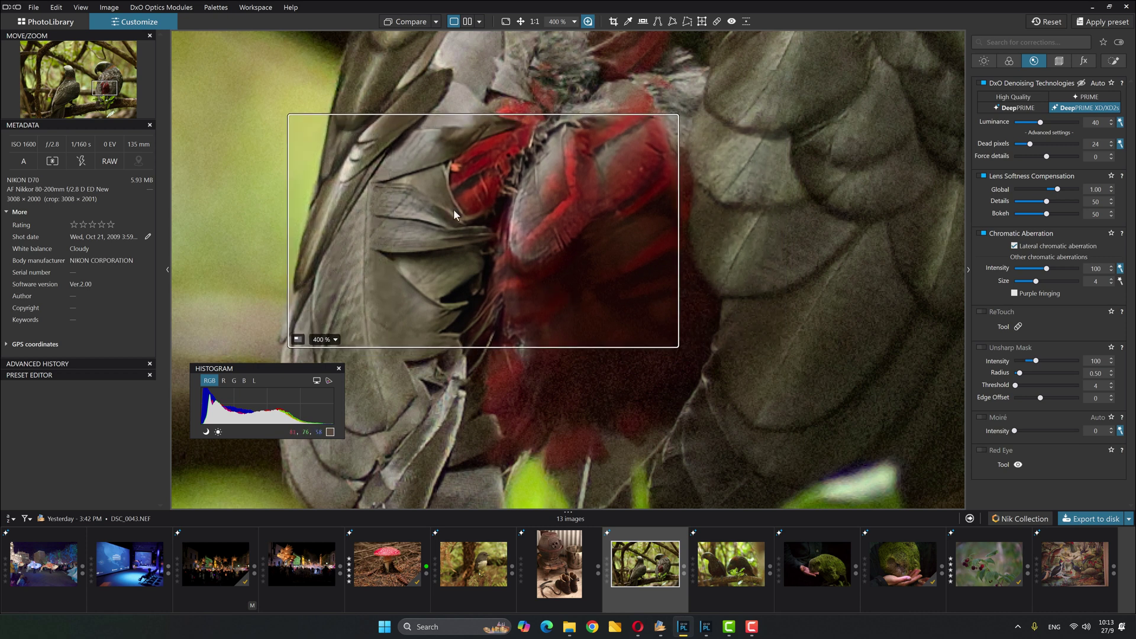
drag(435, 229, 439, 222)
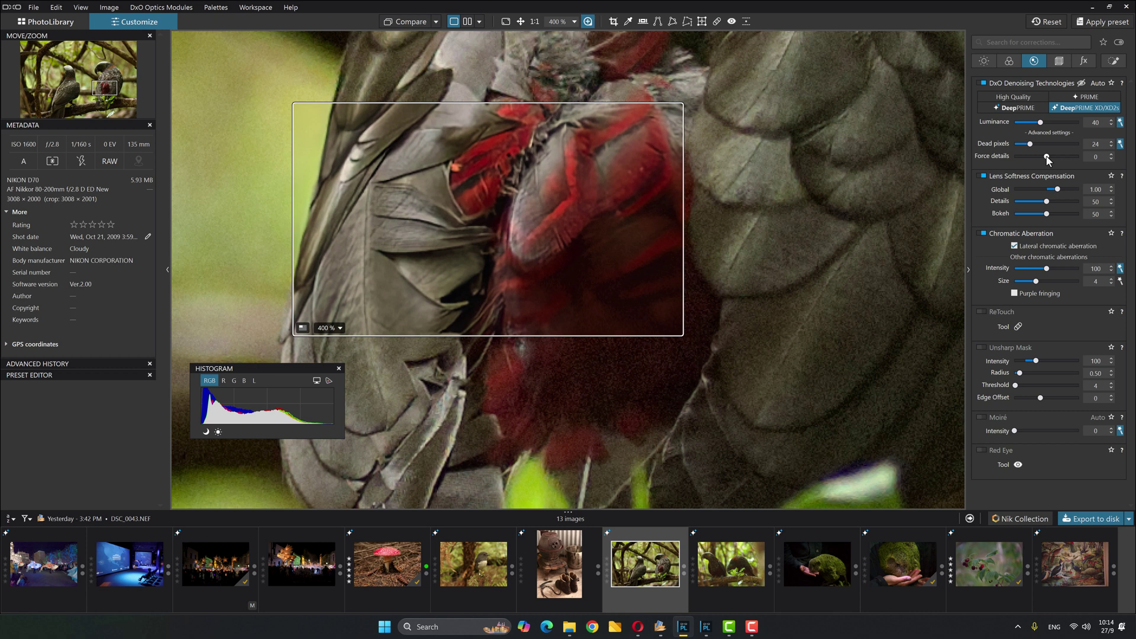
Step: Drop Force details to -100, then raise it to -24
drag(1046, 156, 995, 151)
click(1039, 156)
click(1039, 157)
Step: Reset Force details to 0, push it to 100, then bring it back down to 28
double_click(1039, 156)
drag(1046, 156, 1081, 157)
drag(1079, 156, 1056, 160)
Step: Close the loupe, zoom the lantern photo to 200 % and pan to the green-lit building and star lanterns
click(588, 22)
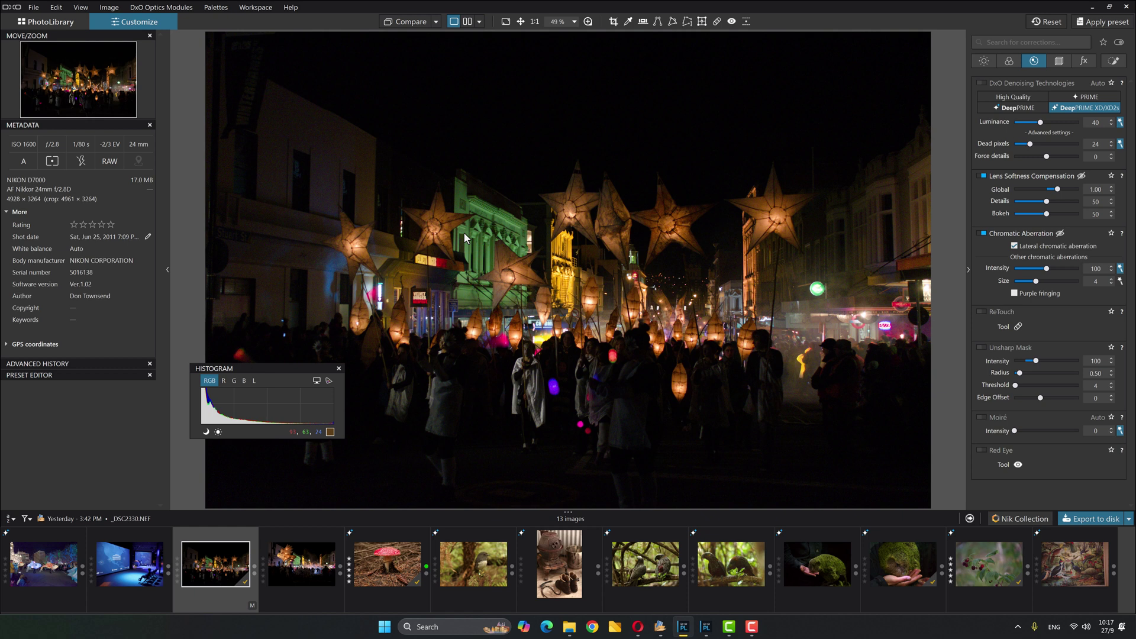
click(573, 22)
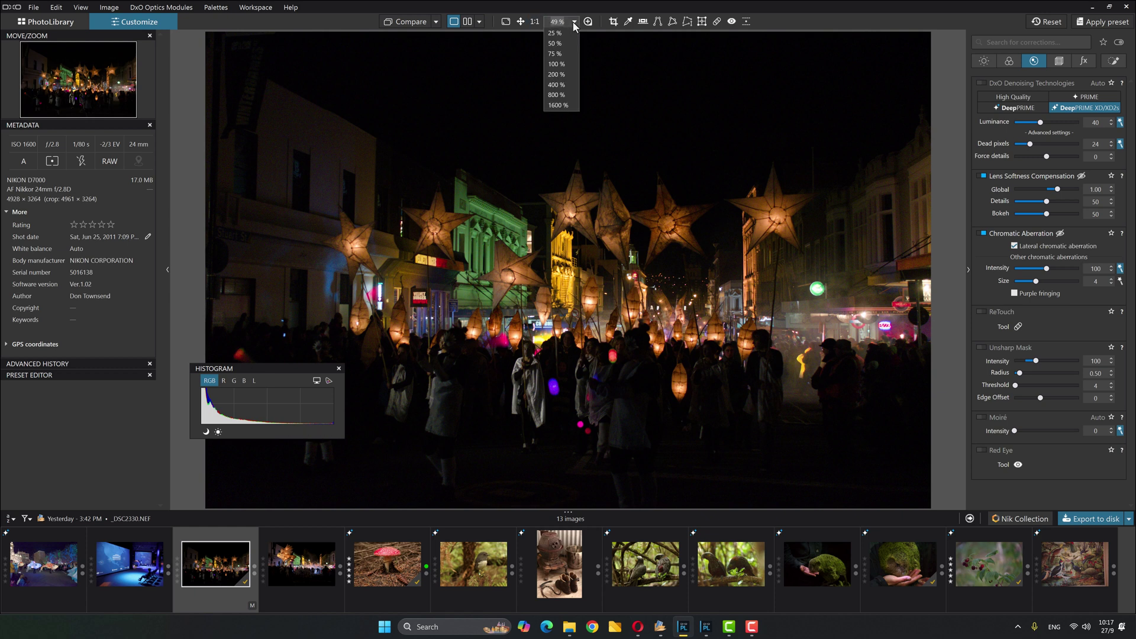
click(556, 74)
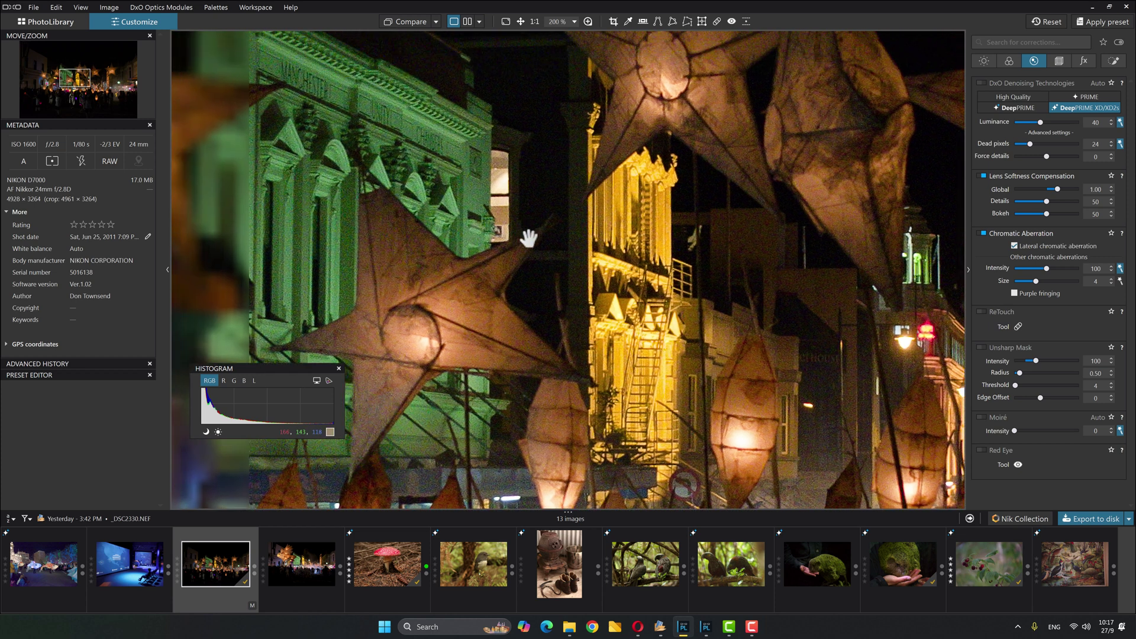
drag(529, 239, 629, 299)
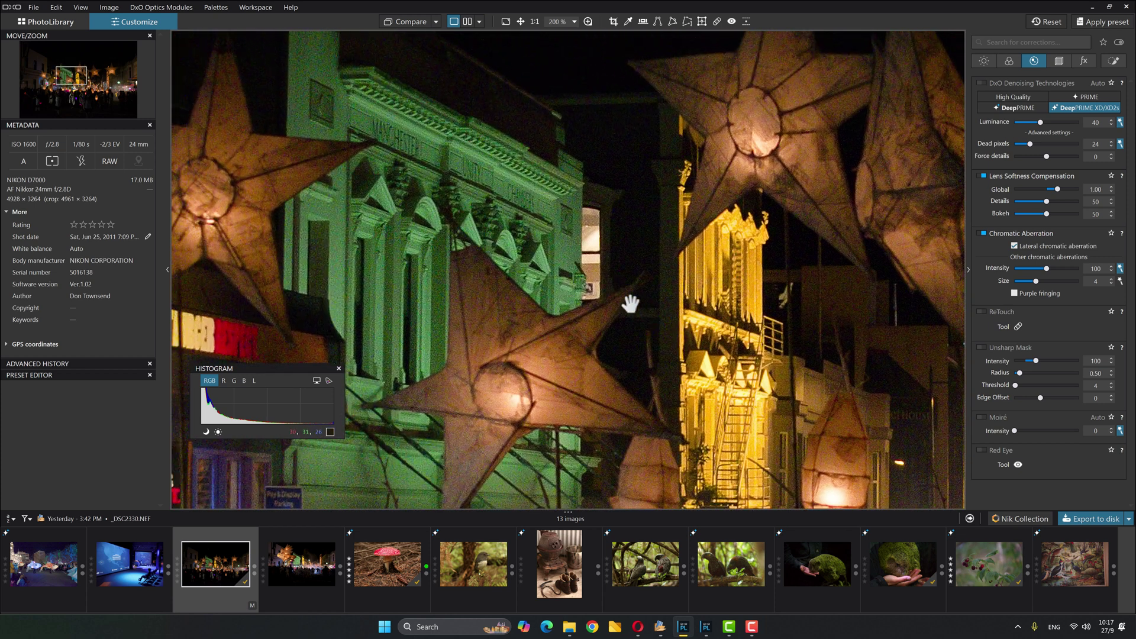
drag(455, 195, 520, 259)
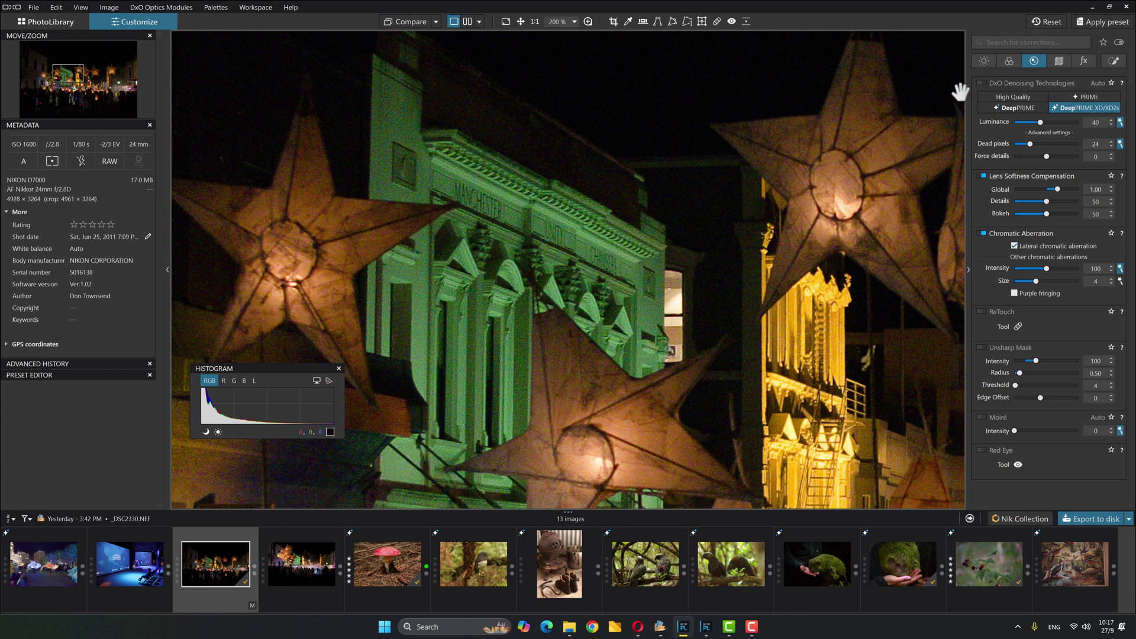
Step: Enable DxO Denoising Technologies on the lantern photo and open a 200 % loupe over the facade
click(983, 83)
click(587, 21)
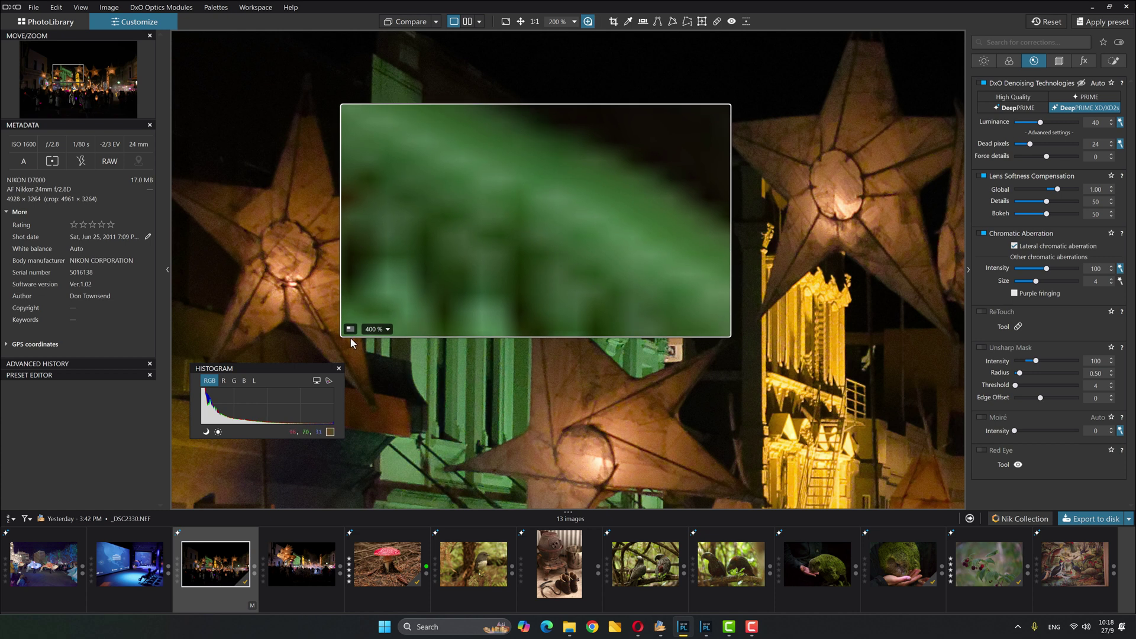
click(376, 330)
click(375, 350)
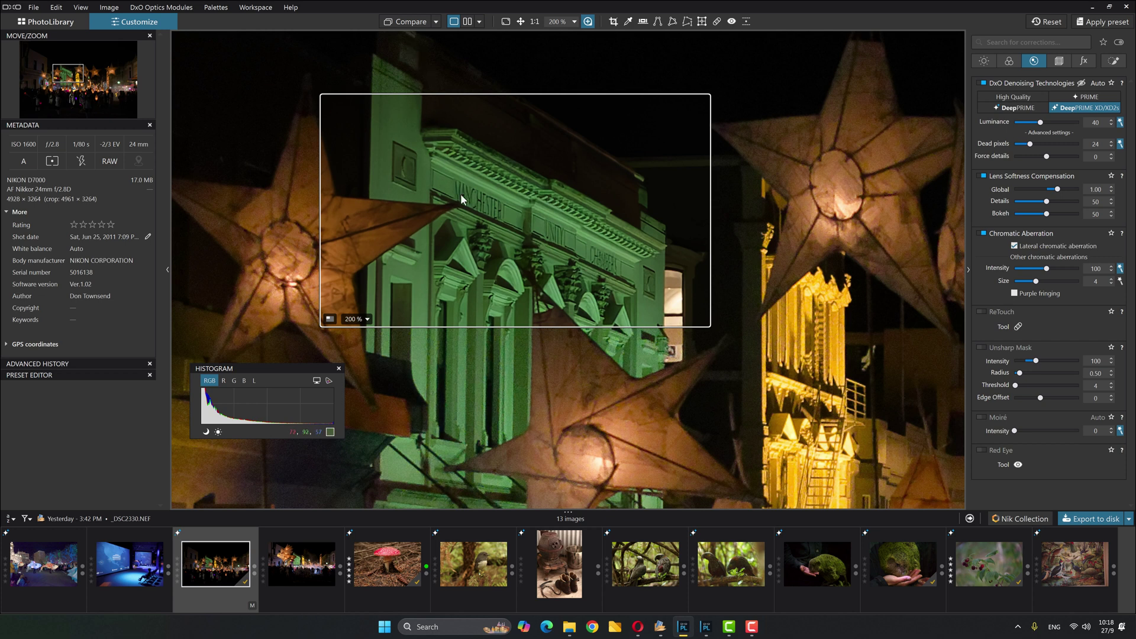
click(403, 22)
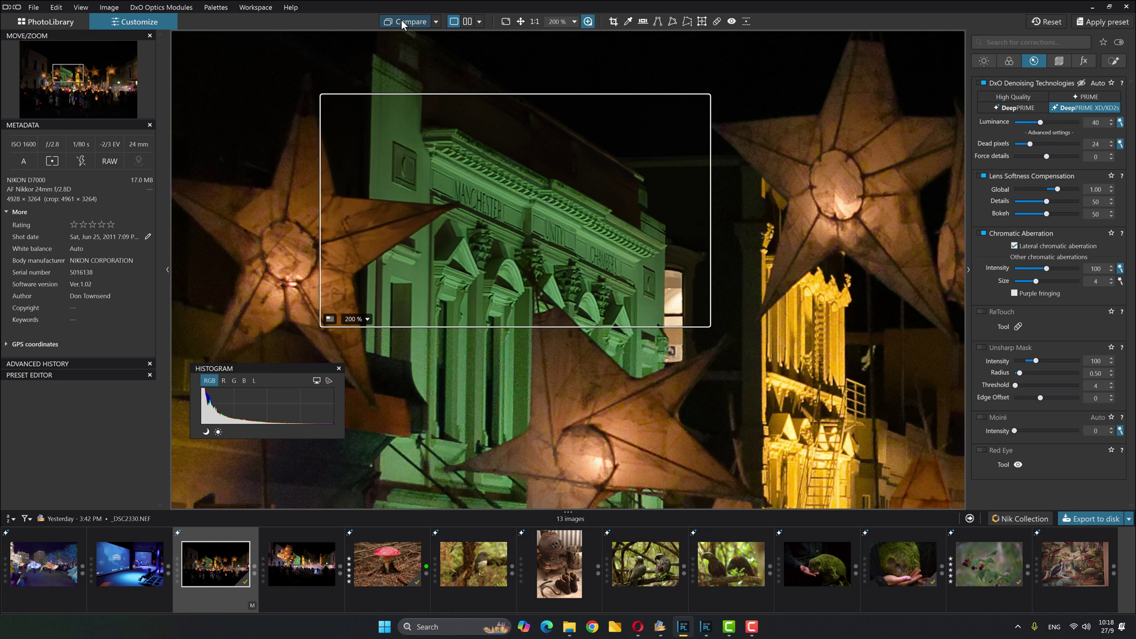
click(402, 23)
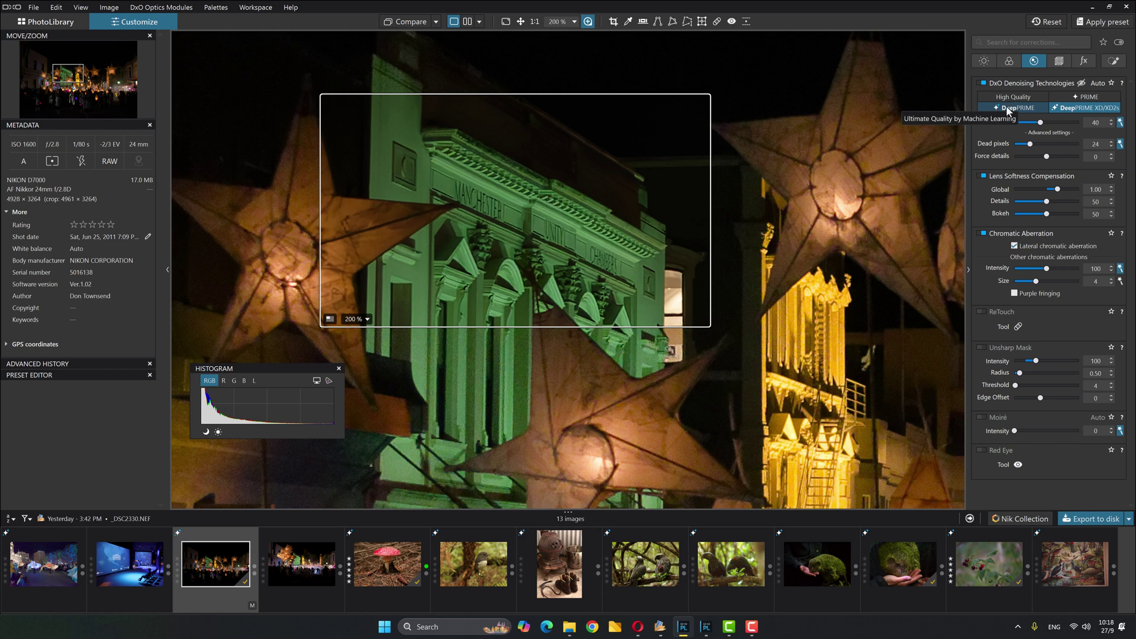
Step: Switch to standard DeepPRIME, set view and loupe to 400 %, and place the loupe over the building lettering
click(1008, 110)
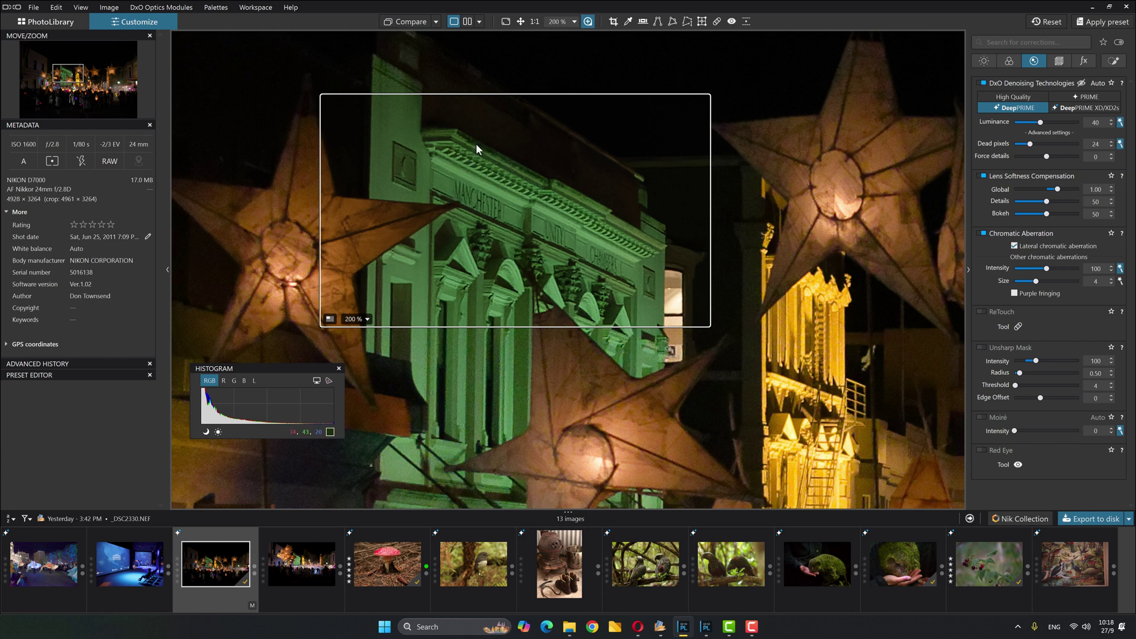
click(573, 22)
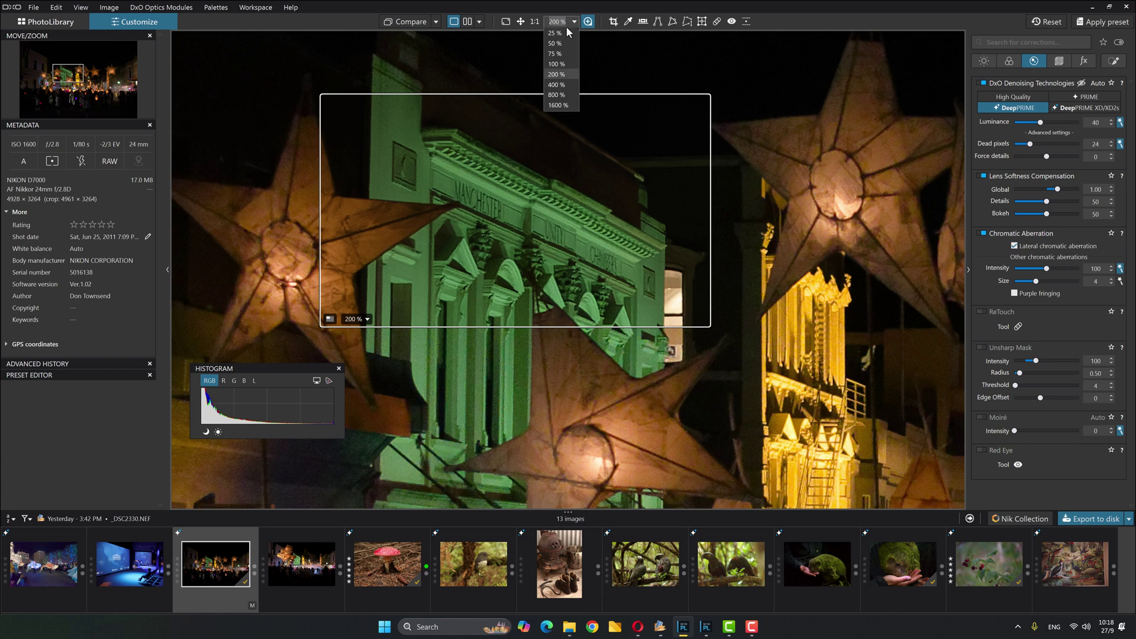
click(556, 89)
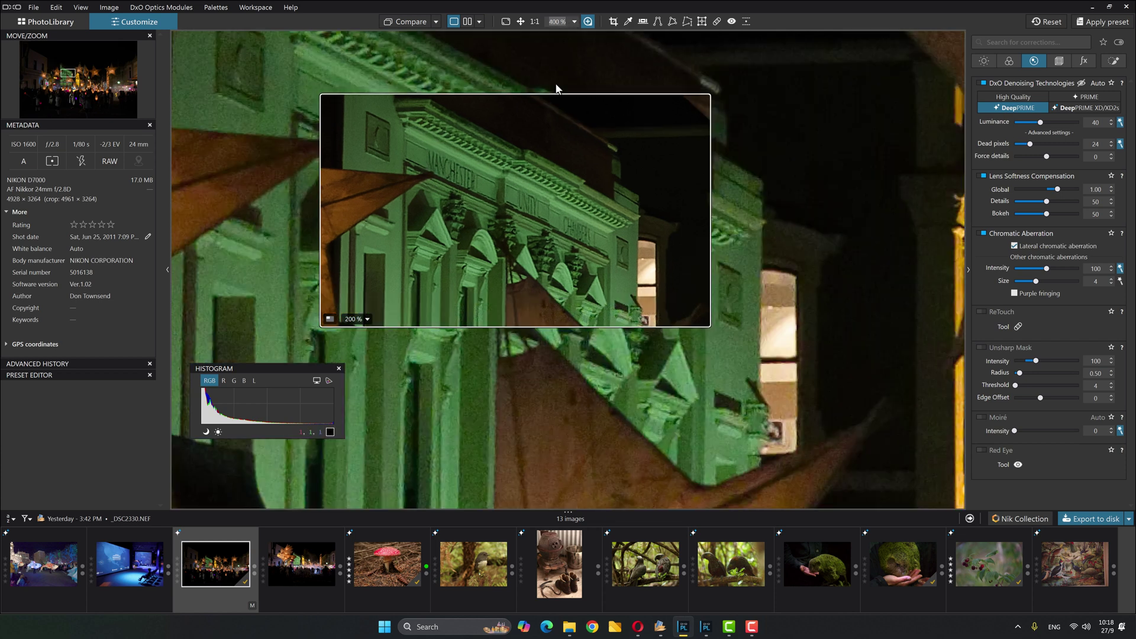
click(360, 319)
click(359, 350)
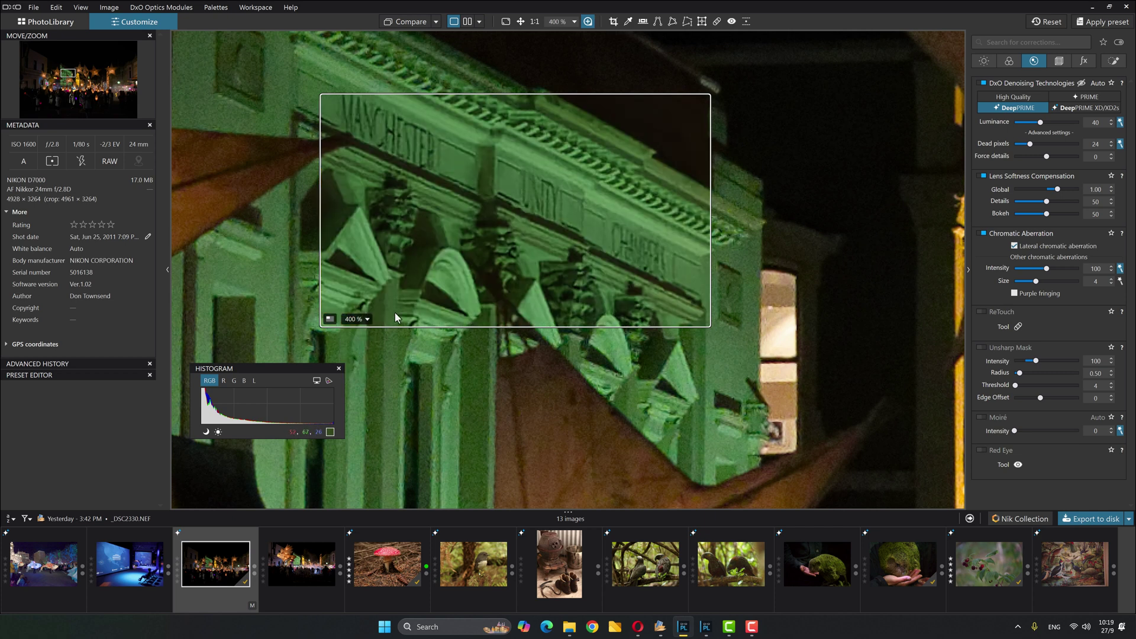
drag(445, 279, 315, 249)
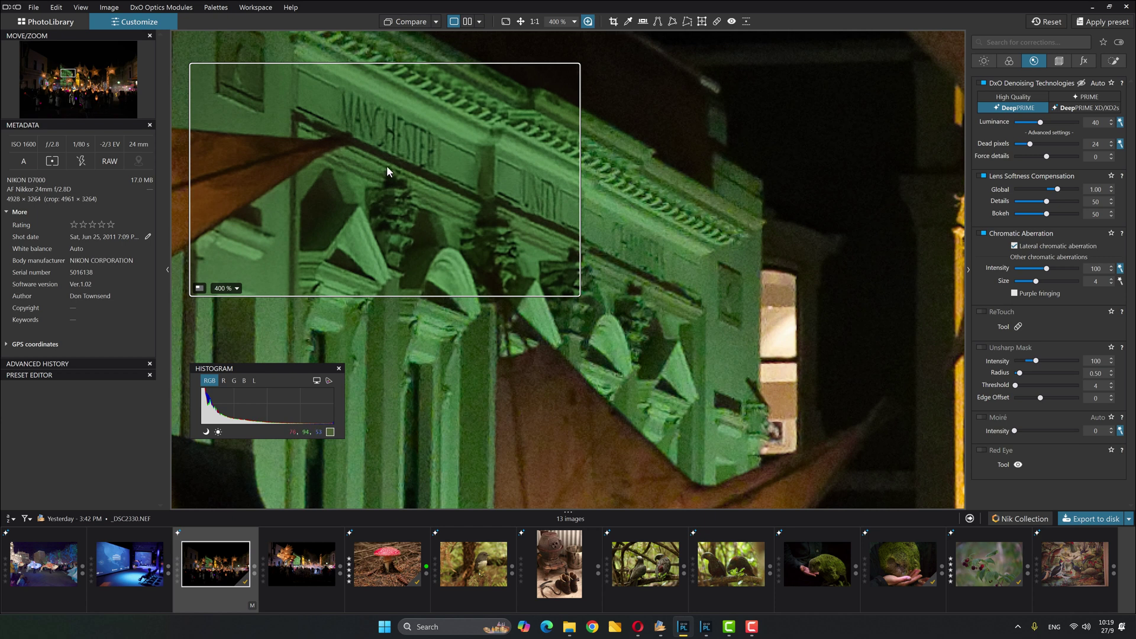
drag(355, 110, 344, 107)
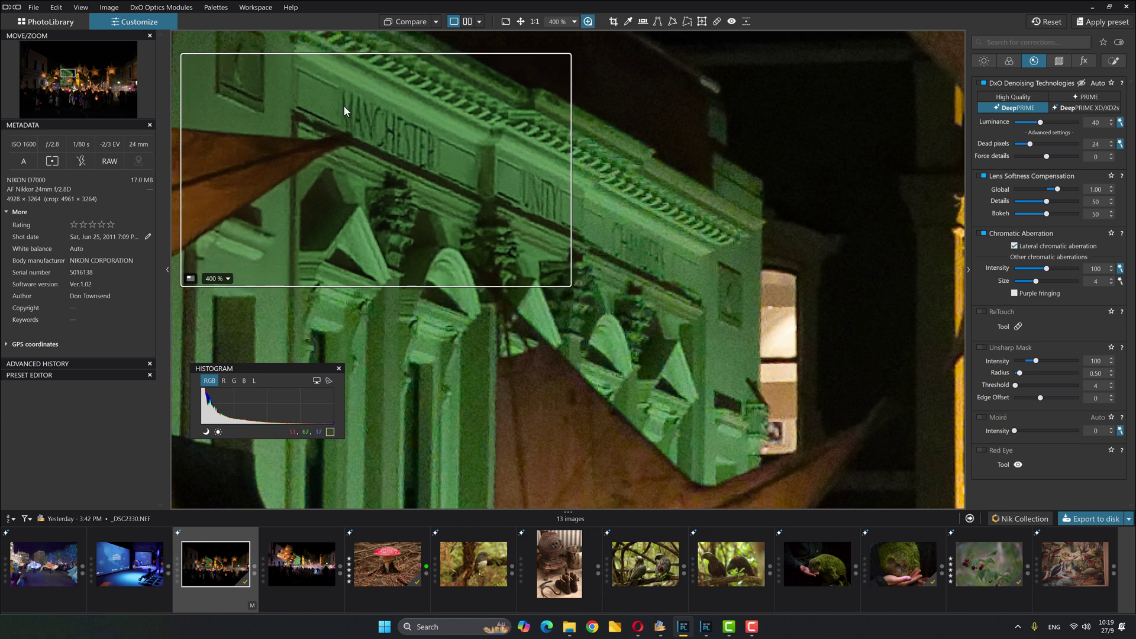
Step: Switch the lantern photo's denoising back to DeepPRIME XD2s
click(1072, 108)
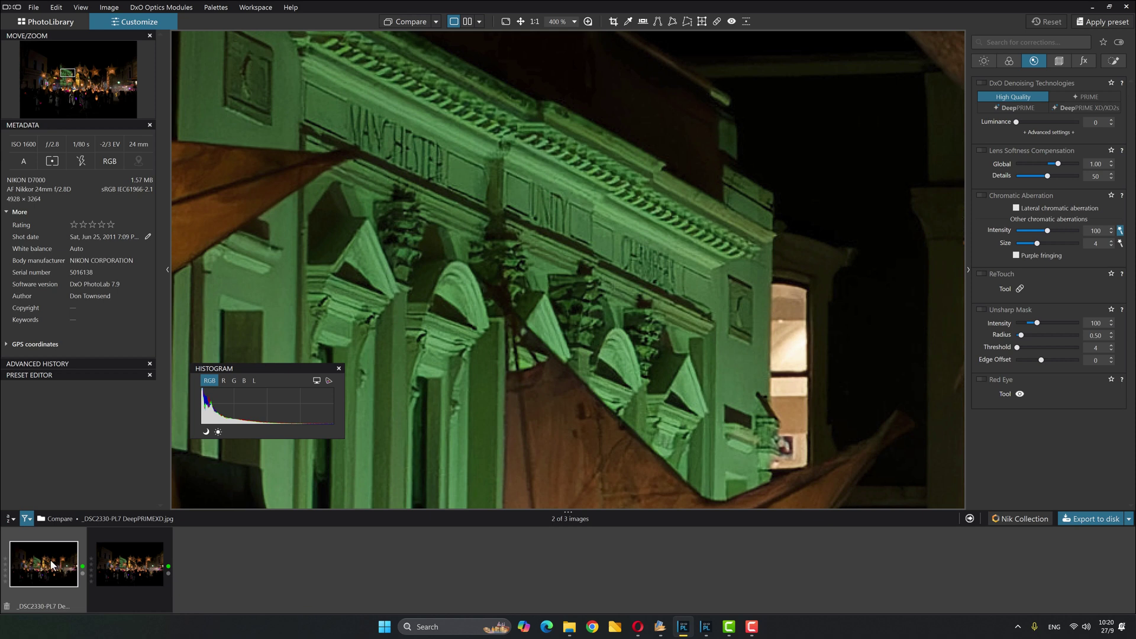
Step: Make the PL8 JPEG export the comparison reference, then pan the facade in single-image view
right_click(128, 561)
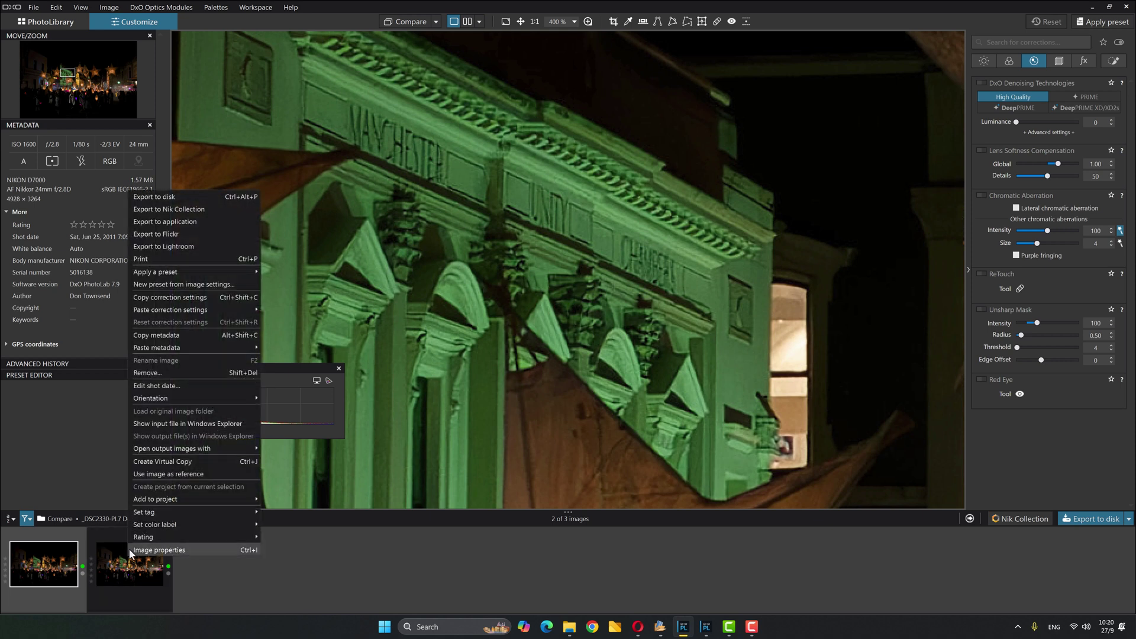
click(161, 474)
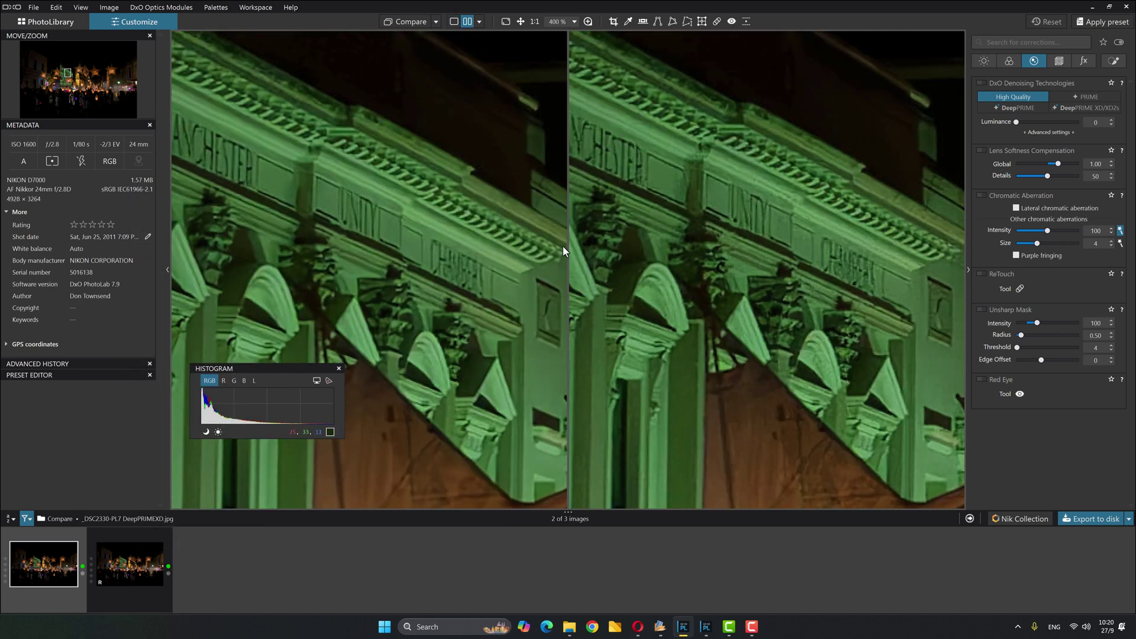
click(453, 22)
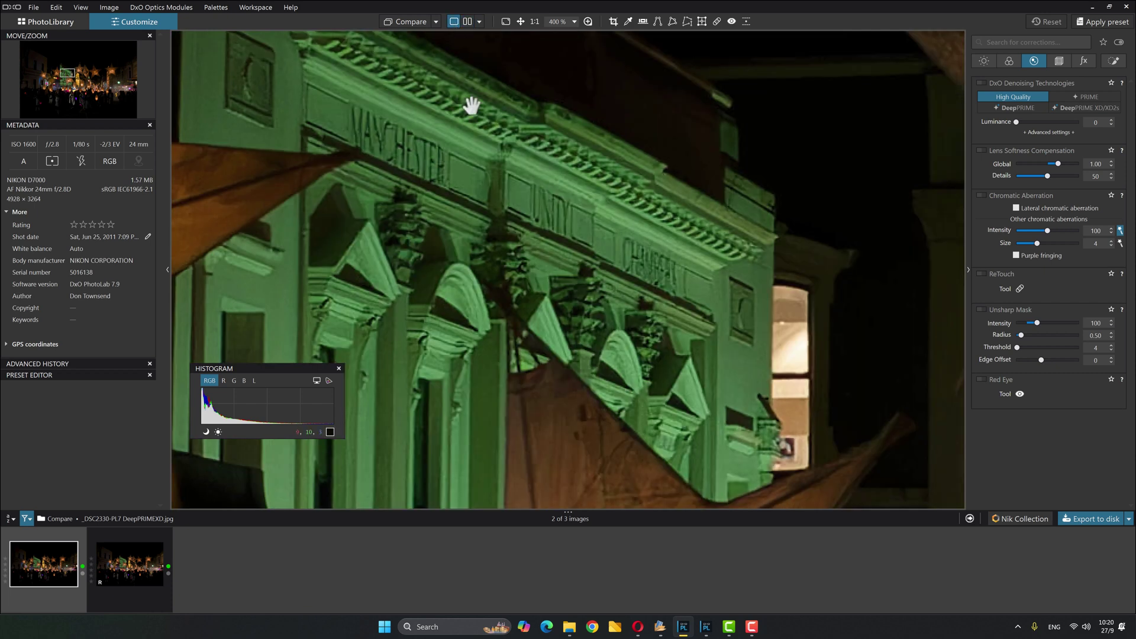
drag(472, 180, 568, 197)
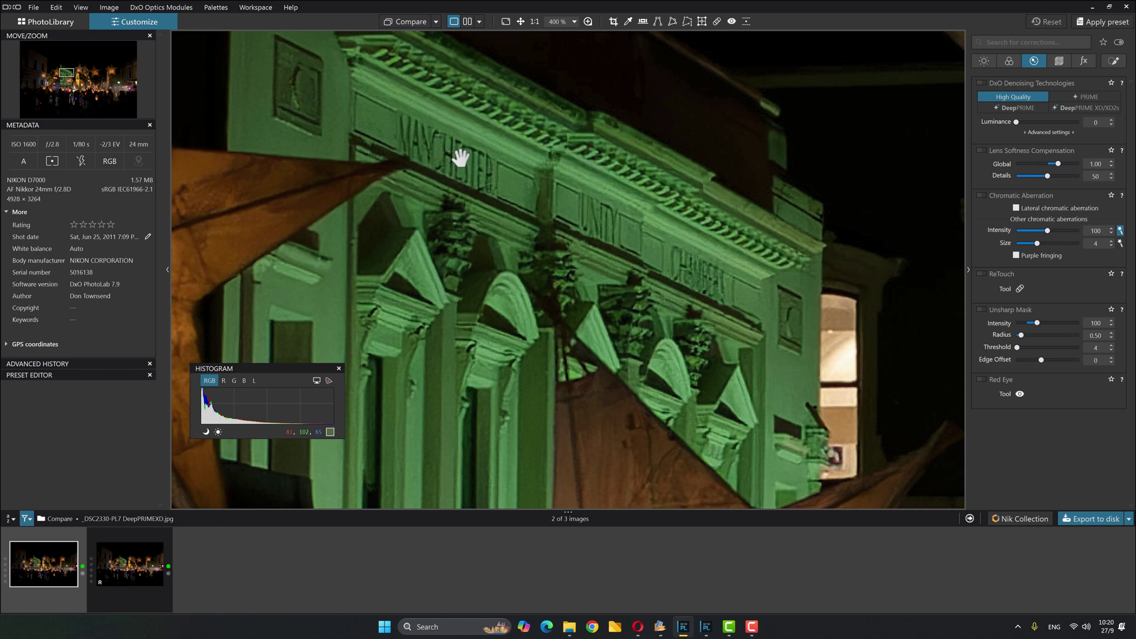
Step: Flip between the PL7 export and the PL8 reference on the 400 % facade view
click(406, 24)
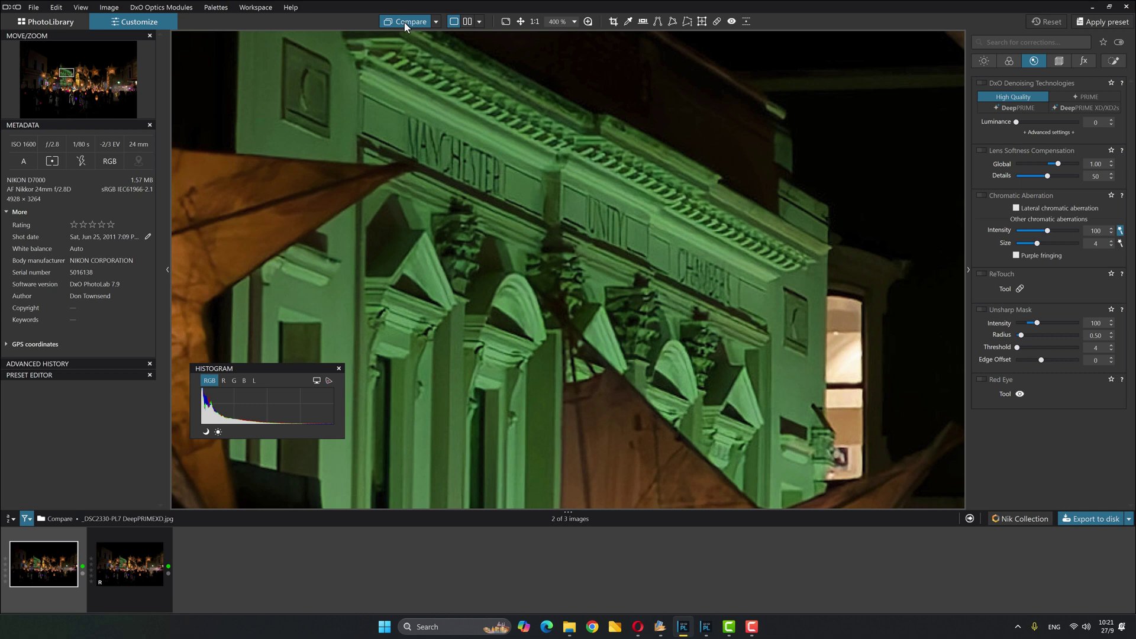
click(403, 23)
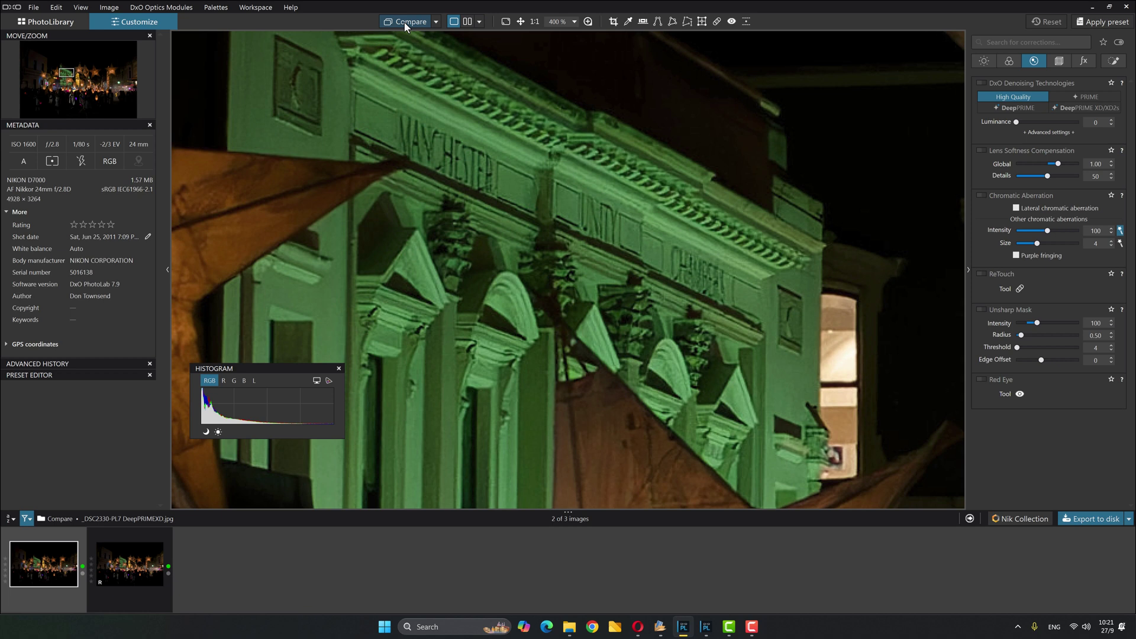
click(403, 23)
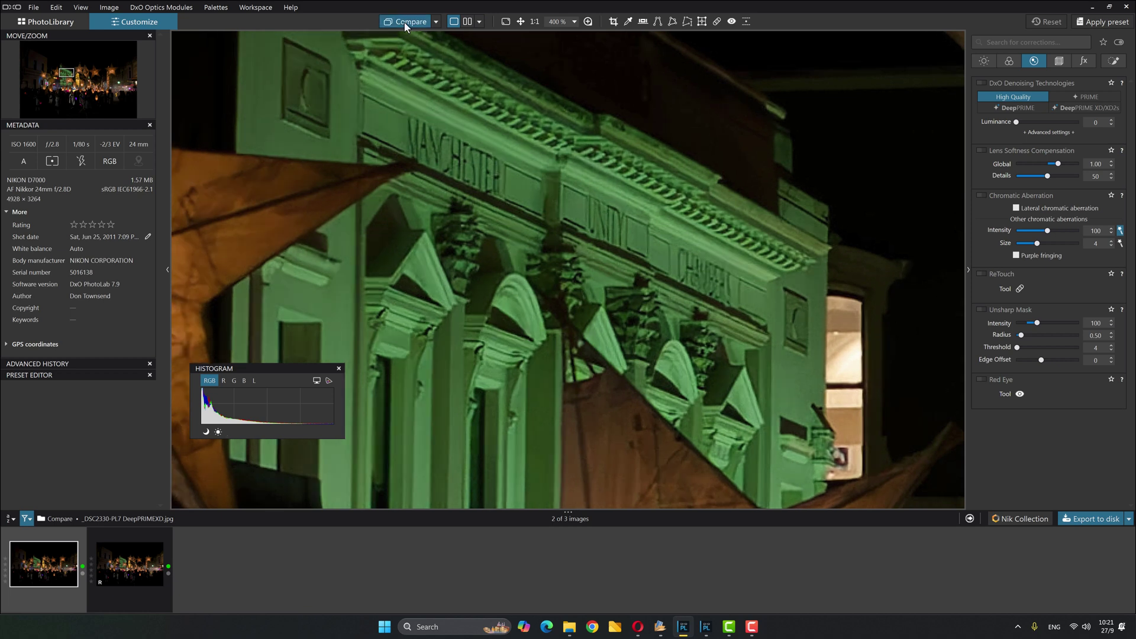